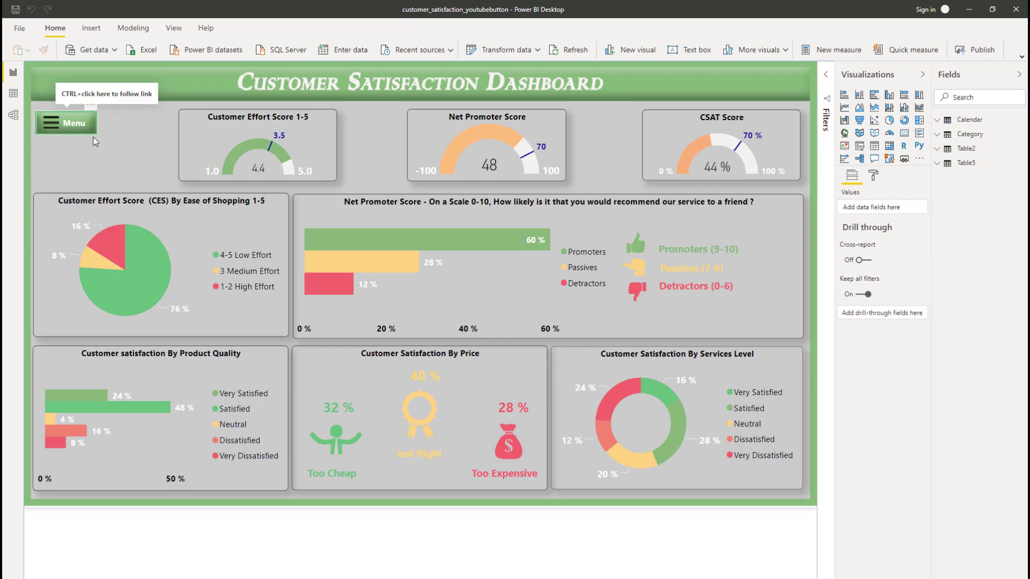
Step: Delete the existing Menu button from the dashboard and insert the menubuttonlight image in its place
{"action": "key", "text": "Delete"}
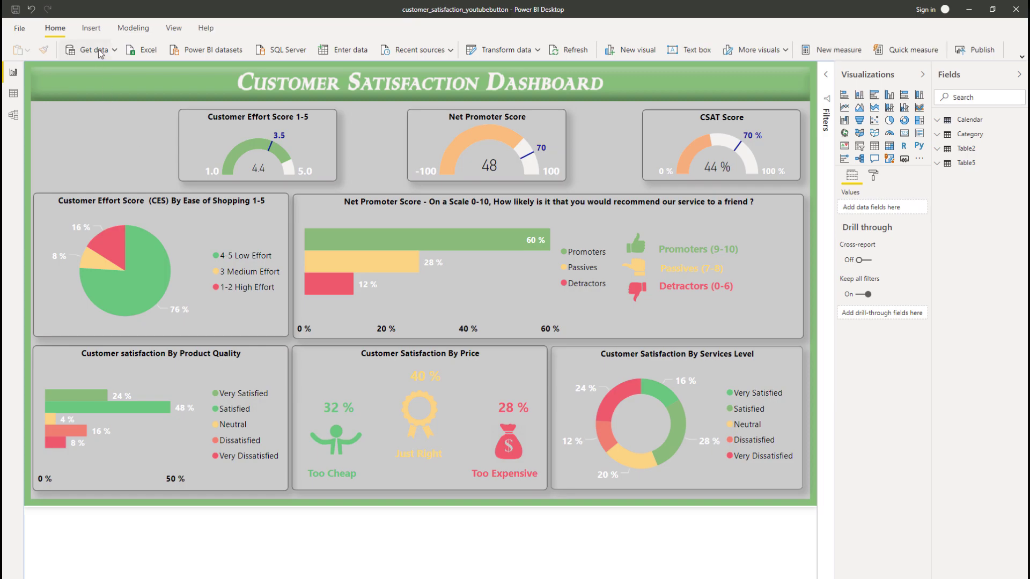
{"action": "left_click", "coordinate": [91, 30]}
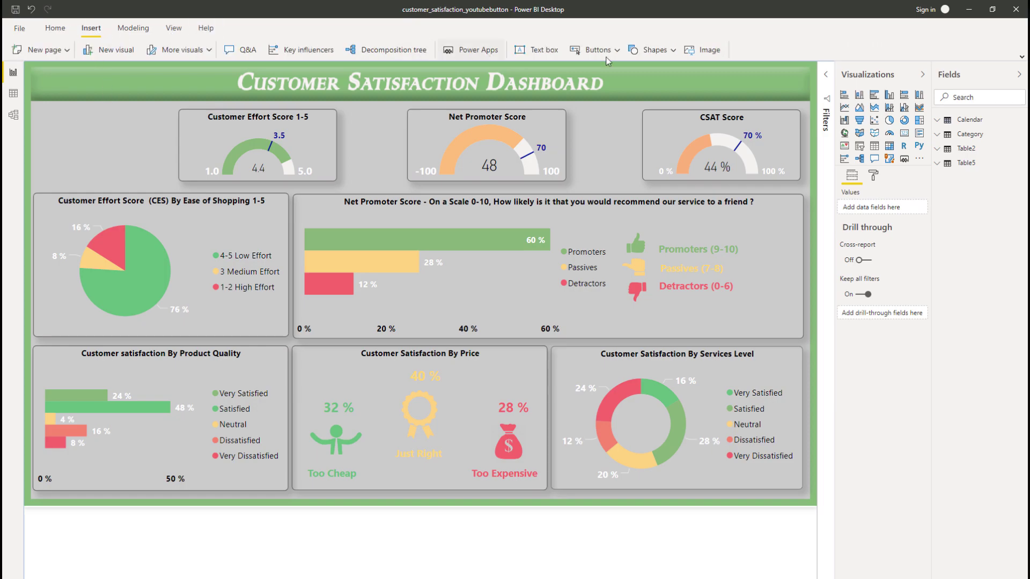
{"action": "left_click", "coordinate": [715, 50]}
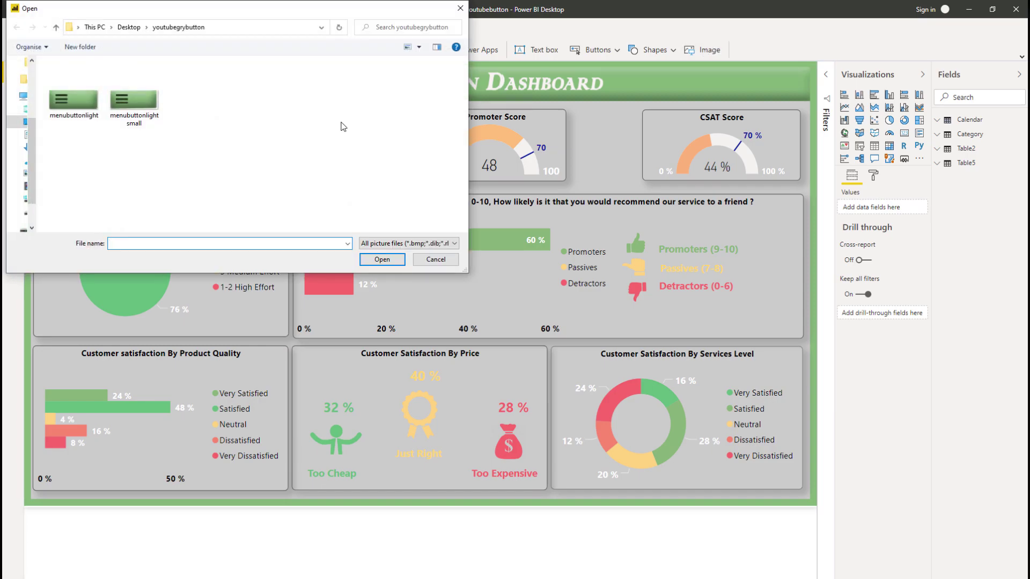
{"action": "left_click", "coordinate": [74, 113]}
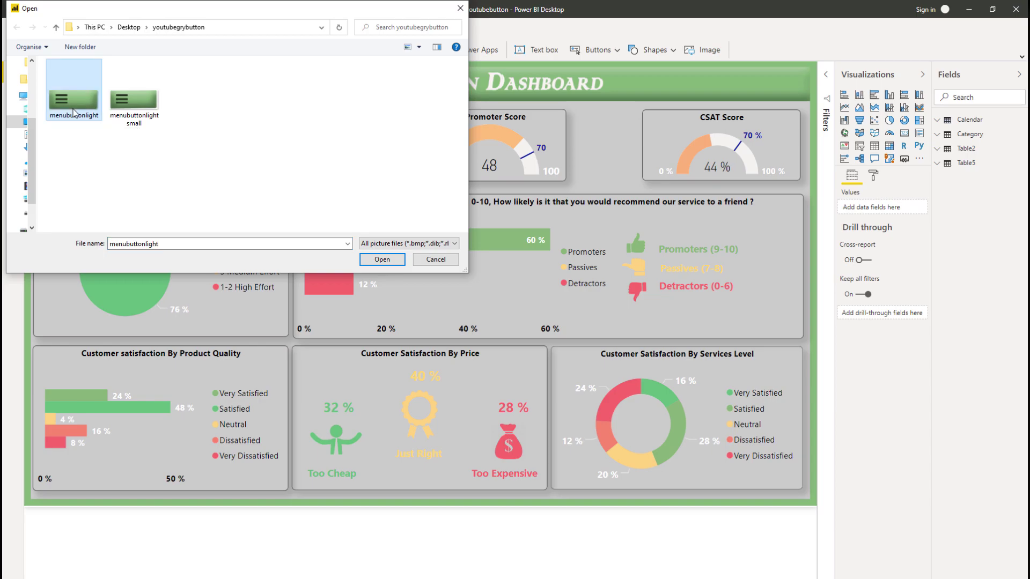
{"action": "double_click", "coordinate": [74, 113]}
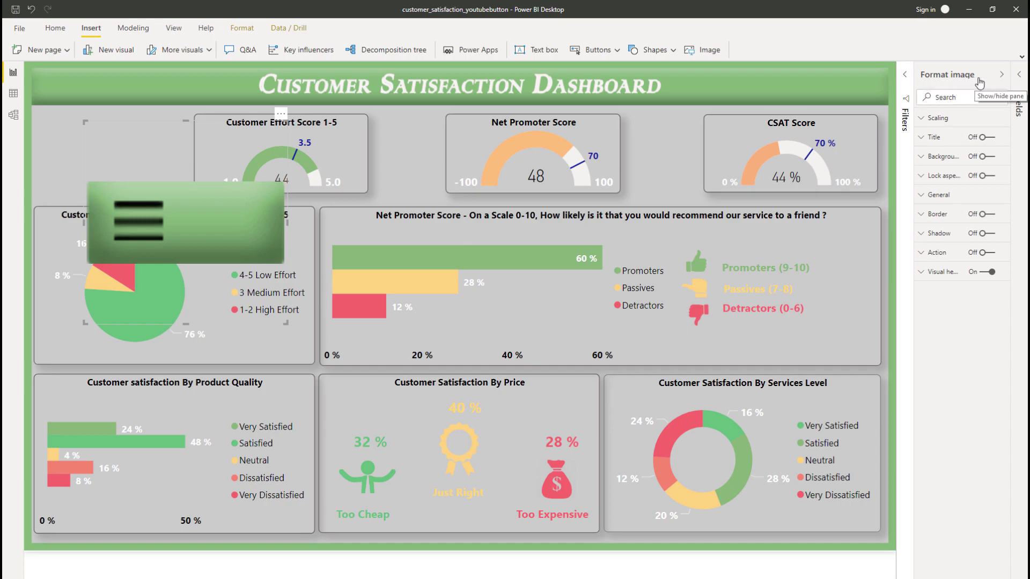
Step: Set the menu image's scaling to Fit and shrink it to about 253 wide by 107 high
{"action": "left_click", "coordinate": [949, 118]}
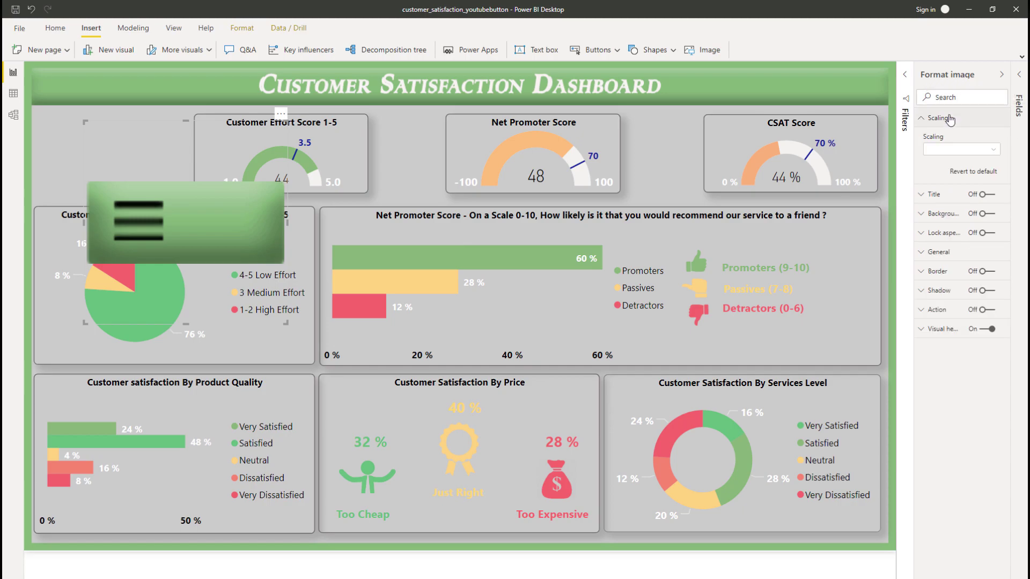
{"action": "left_click", "coordinate": [947, 156]}
{"action": "left_click", "coordinate": [943, 173]}
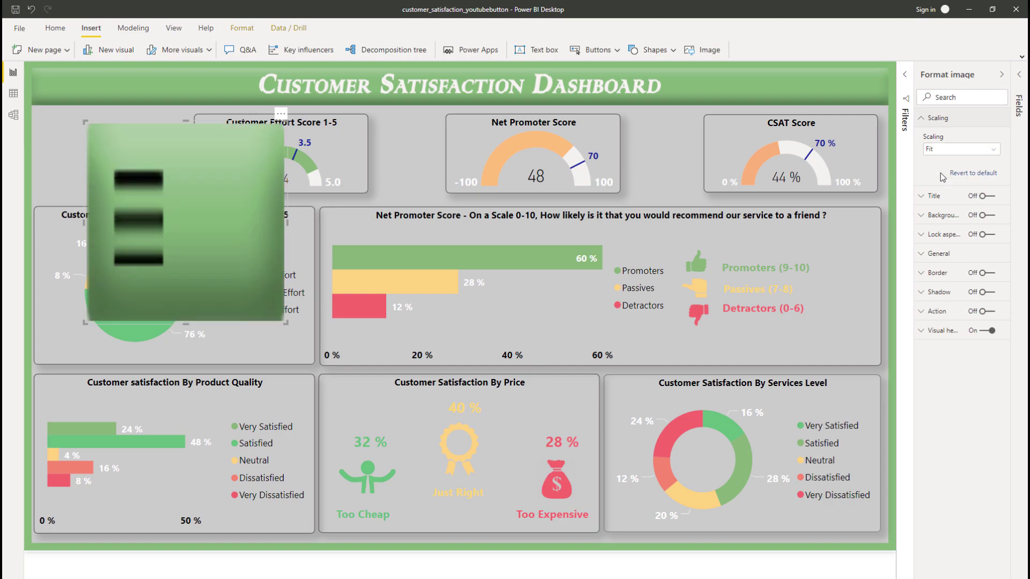
{"action": "left_click_drag", "start_coordinate": [284, 319], "coordinate": [252, 191]}
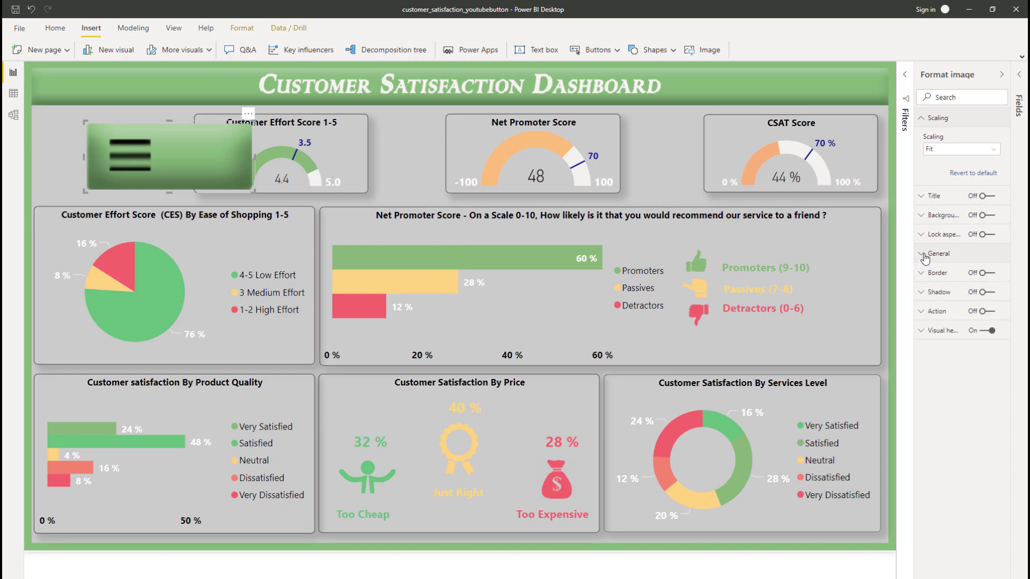
Step: Position the menu image at X 15 and Y 78
{"action": "left_click", "coordinate": [925, 256]}
{"action": "left_click", "coordinate": [950, 284]}
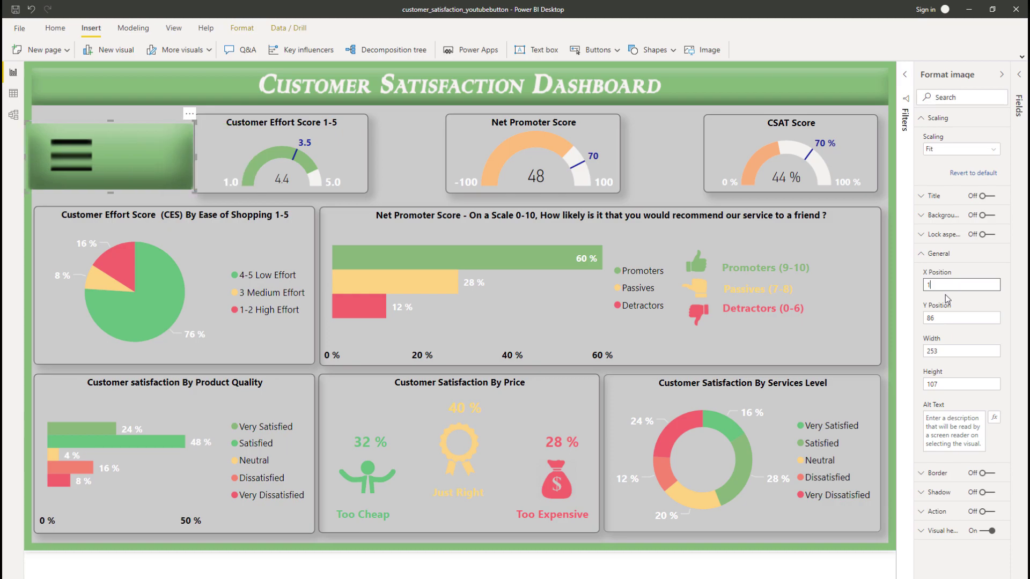
{"action": "key", "text": "Tab"}
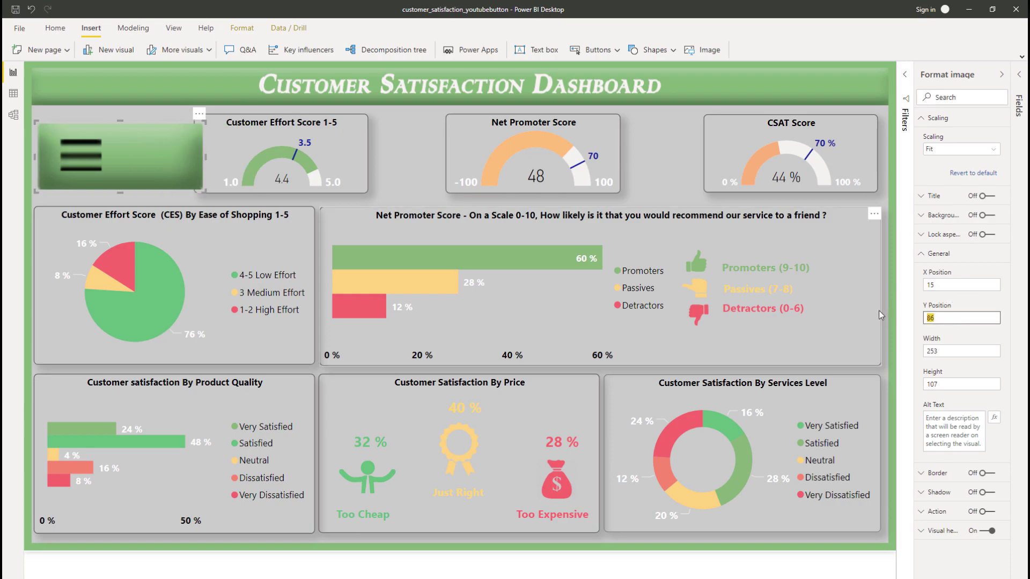
{"action": "type", "text": "78"}
{"action": "key", "text": "Tab"}
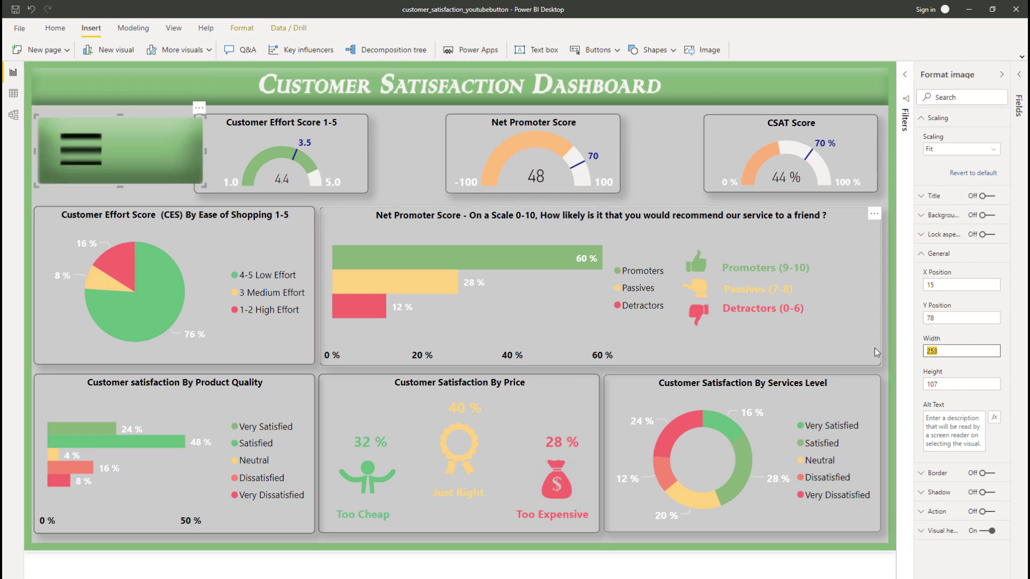
Step: Set the menu image's width to 106 and height to 43, and turn off its visual header
{"action": "type", "text": "106"}
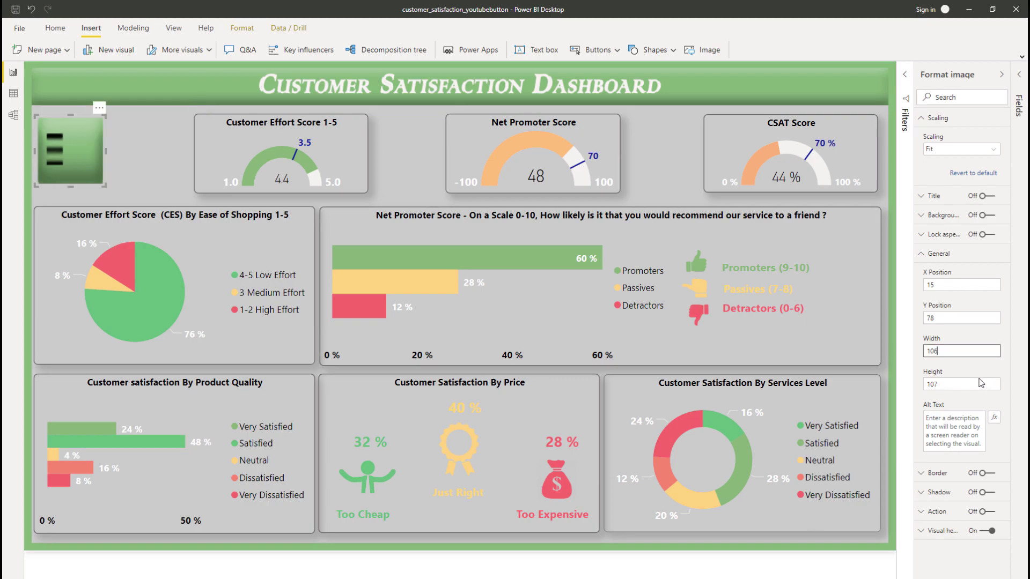
{"action": "left_click", "coordinate": [962, 383]}
{"action": "type", "text": "43"}
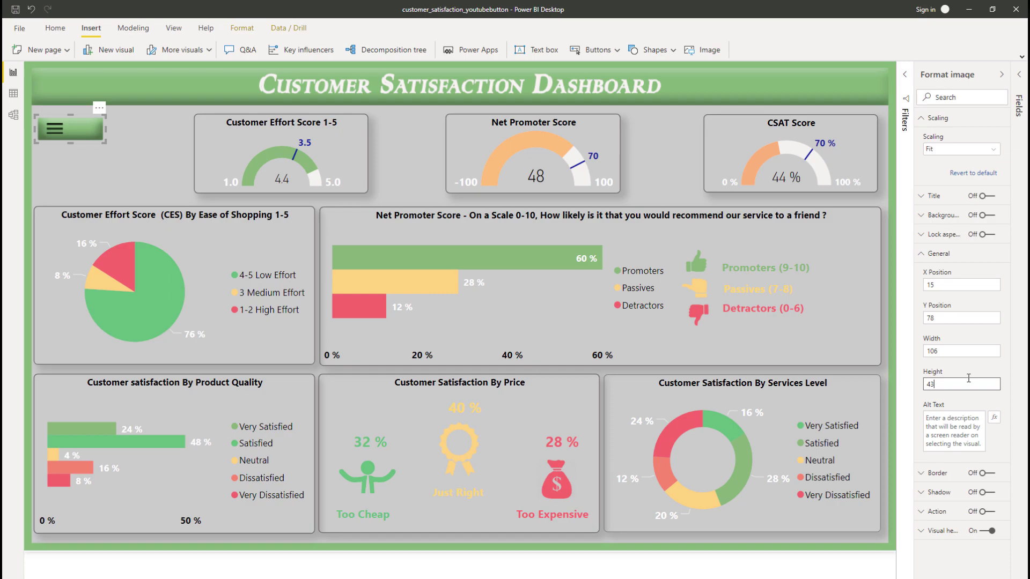
{"action": "left_click", "coordinate": [987, 532]}
{"action": "left_click", "coordinate": [938, 253]}
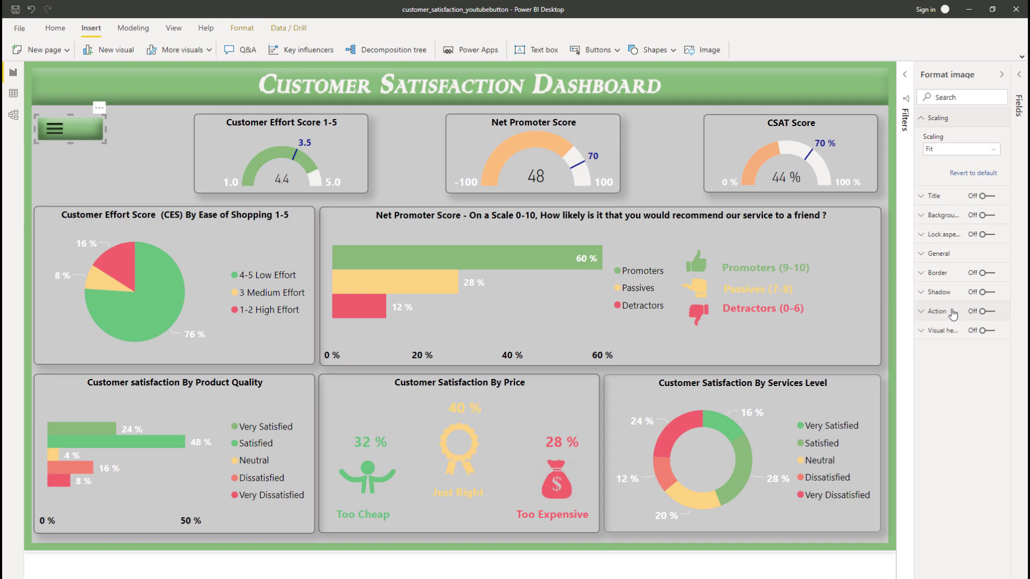
{"action": "left_click", "coordinate": [198, 131]}
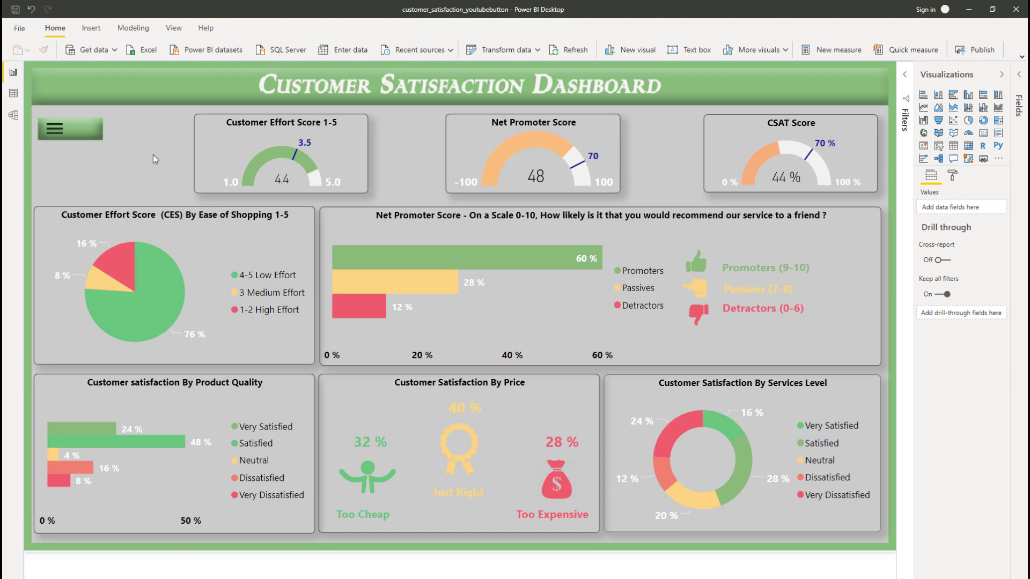
Step: Insert a blank button on the dashboard and turn off its visual header and background
{"action": "left_click", "coordinate": [92, 28]}
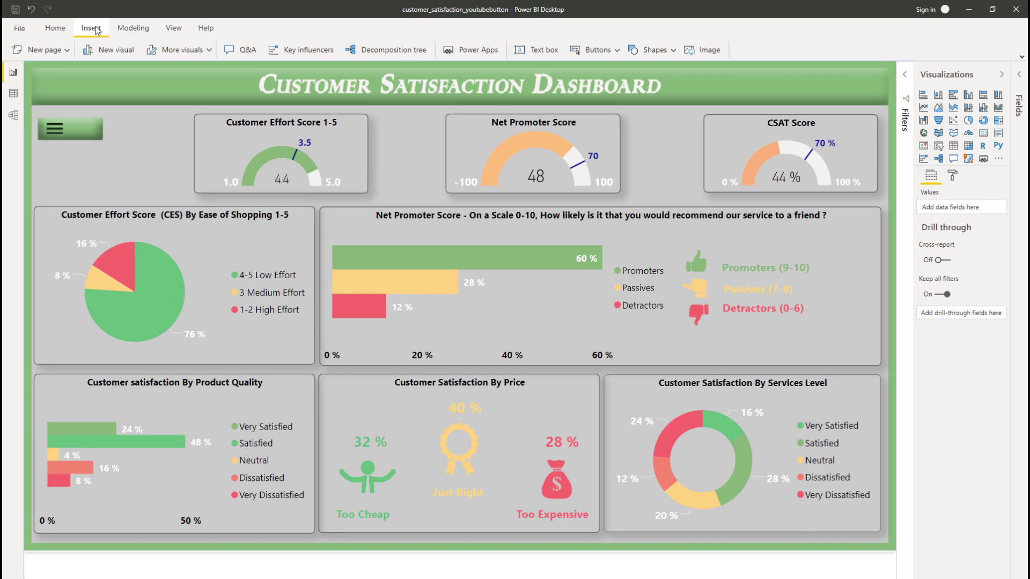
{"action": "left_click", "coordinate": [615, 53]}
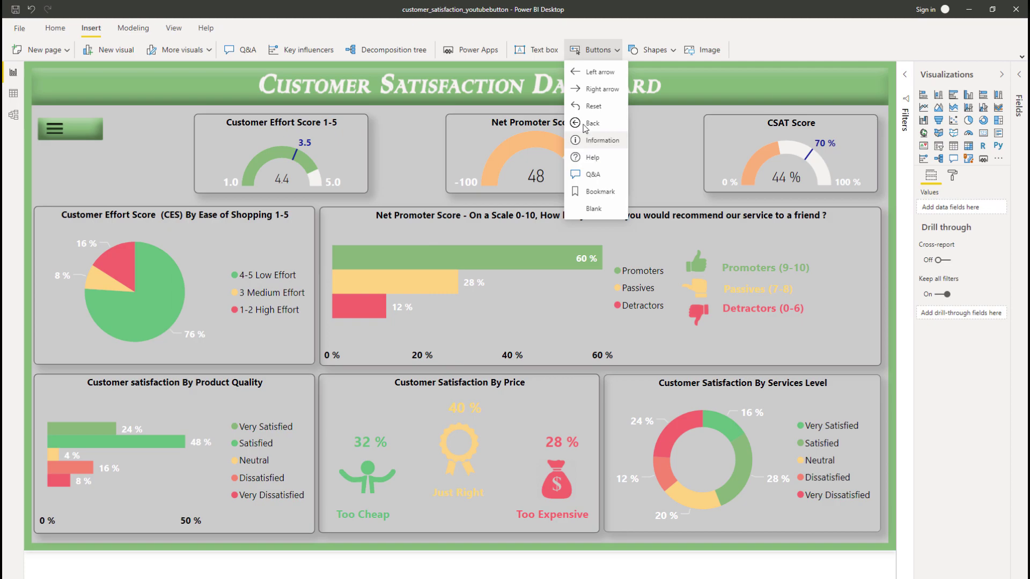
{"action": "left_click", "coordinate": [599, 211]}
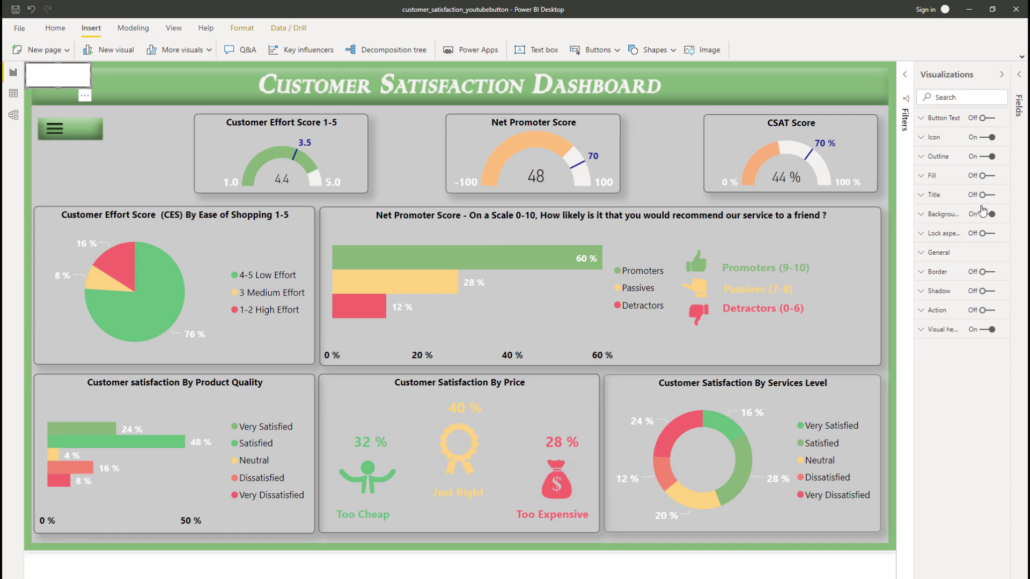
{"action": "left_click", "coordinate": [992, 331]}
{"action": "left_click", "coordinate": [989, 216]}
Step: Position the blank button over the menu image at X 14 and Y 78
{"action": "left_click", "coordinate": [928, 255]}
{"action": "key", "text": "Tab"}
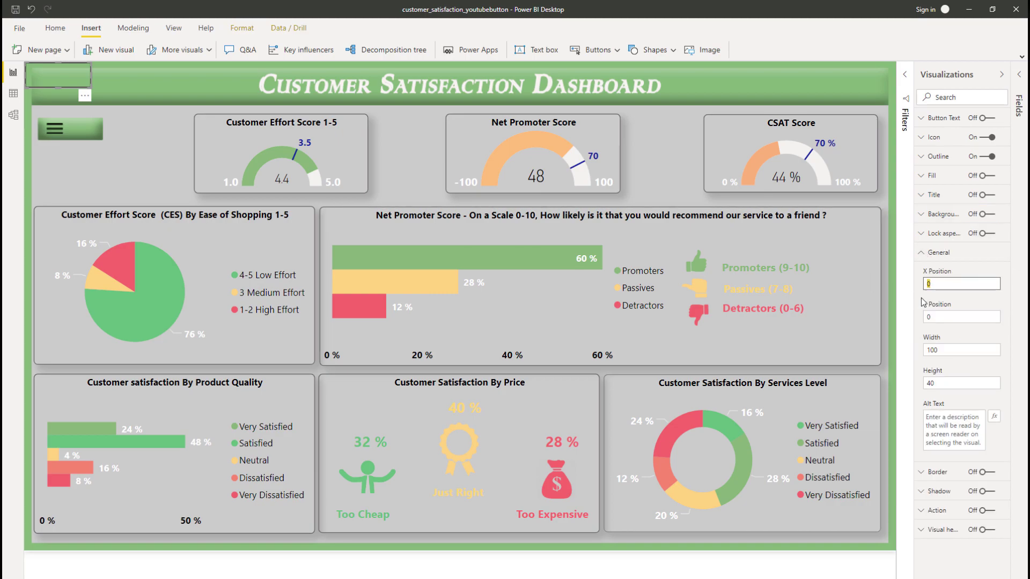
{"action": "type", "text": "14"}
{"action": "left_click", "coordinate": [927, 316]}
{"action": "key", "text": "ctrl+a"}
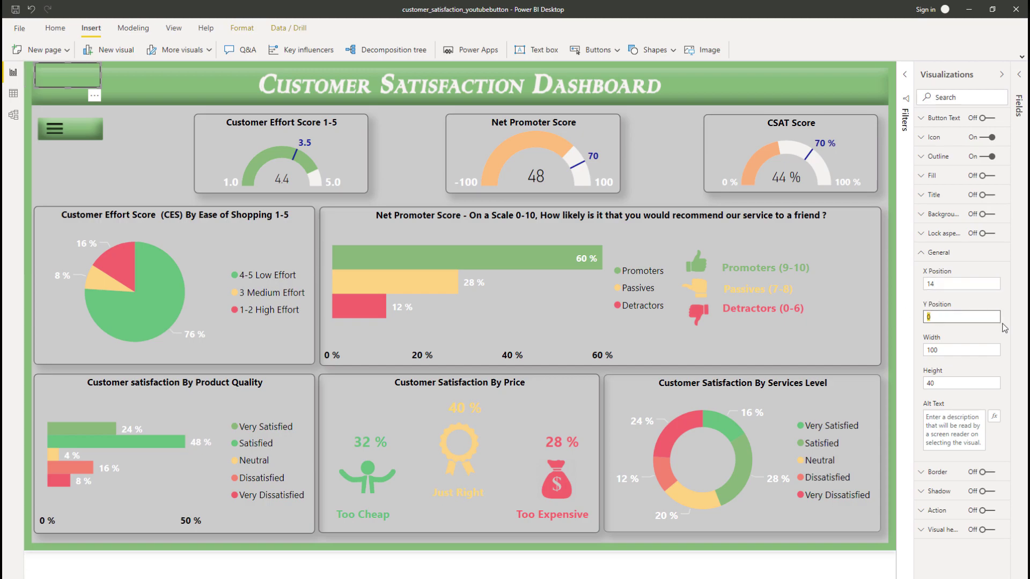
{"action": "type", "text": "78"}
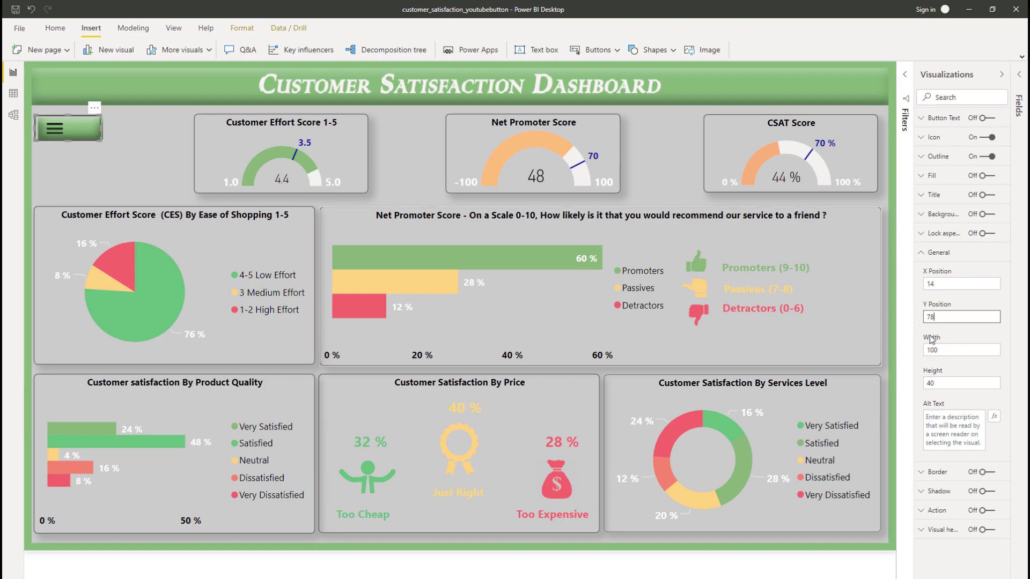
Step: Set the blank button's width to 102, keeping its height at 40
{"action": "left_click", "coordinate": [954, 348]}
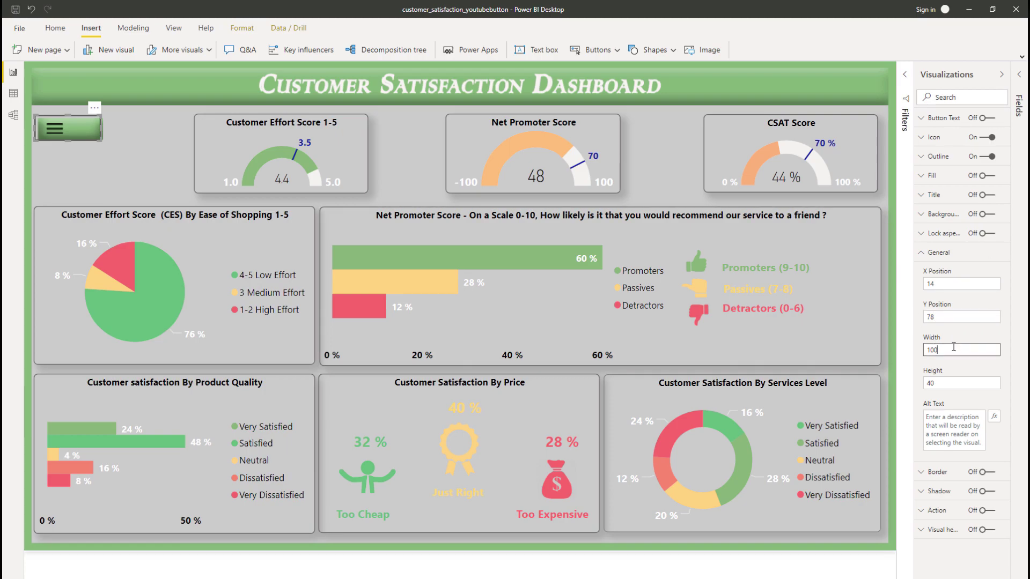
{"action": "key", "text": "ctrl+a"}
{"action": "type", "text": "102"}
{"action": "left_click", "coordinate": [958, 382]}
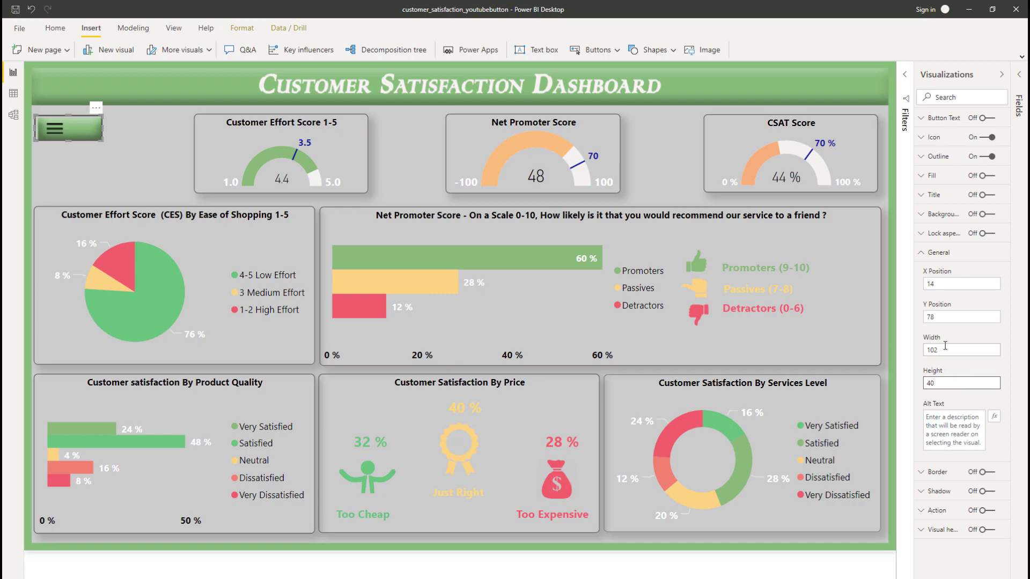
{"action": "left_click", "coordinate": [950, 365]}
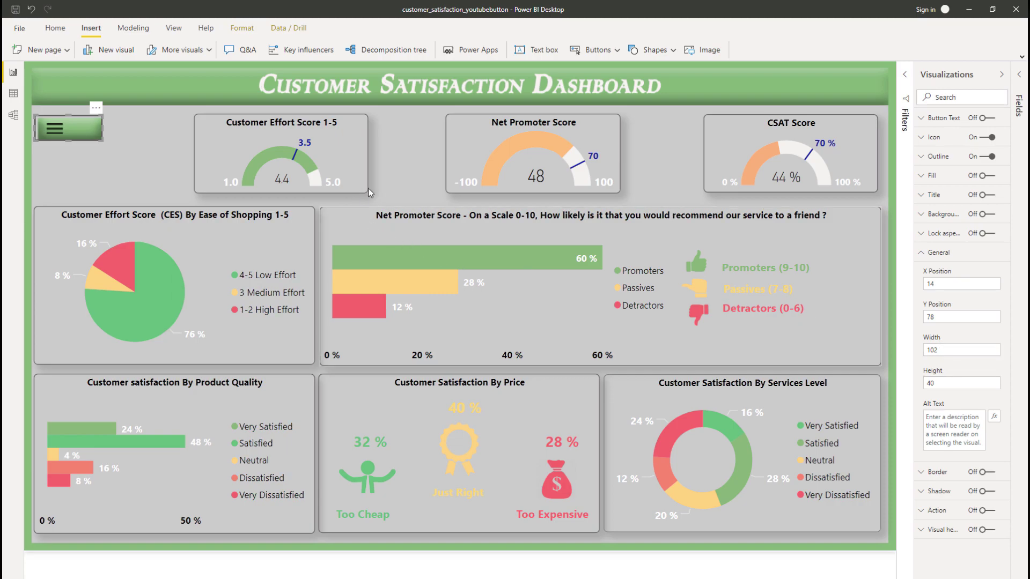
{"action": "left_click", "coordinate": [155, 153]}
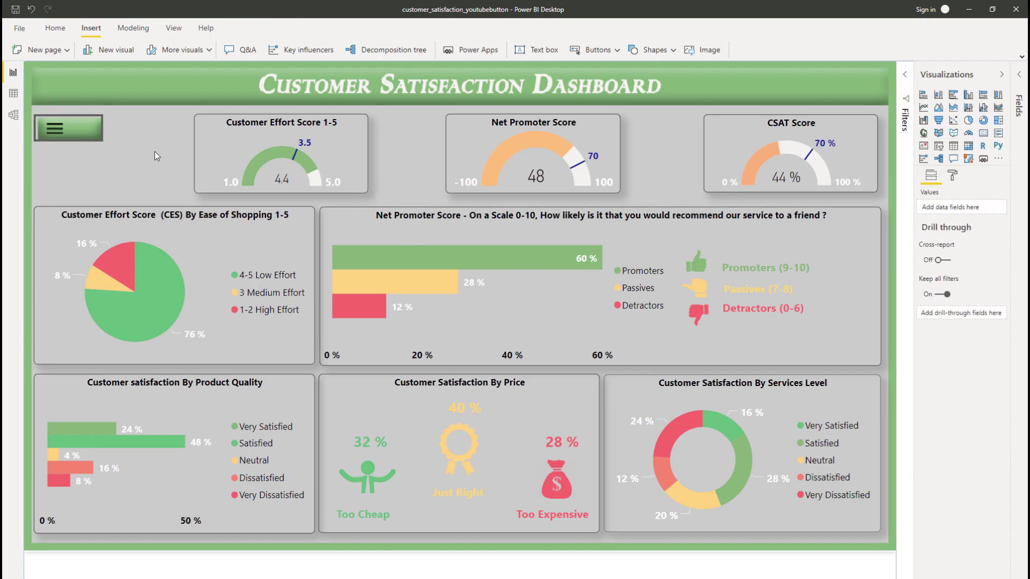
Step: Nudge the blank button and the menu image until the button's outline frames the image
{"action": "left_click", "coordinate": [97, 141]}
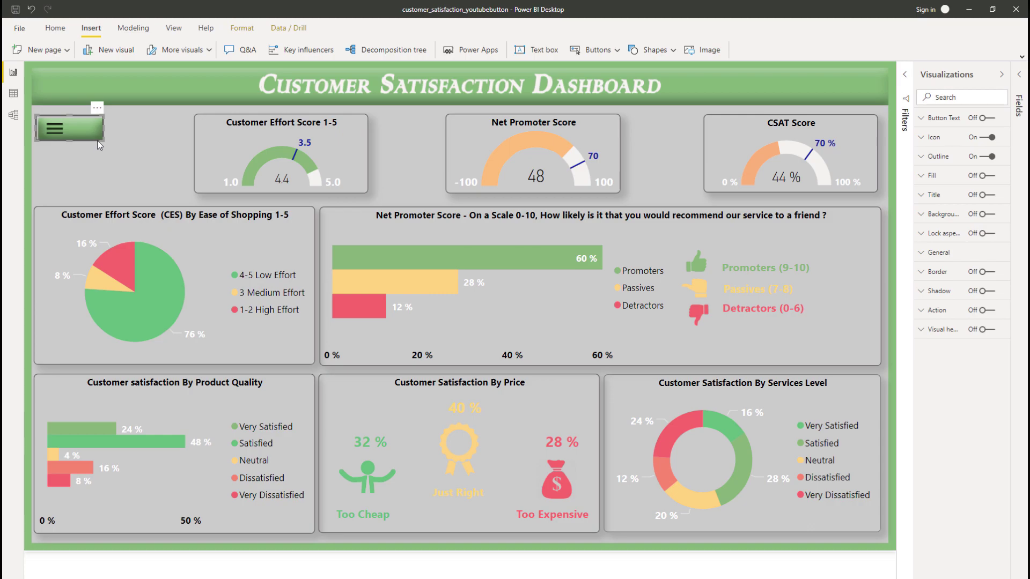
{"action": "left_click", "coordinate": [101, 163]}
{"action": "left_click", "coordinate": [98, 142]}
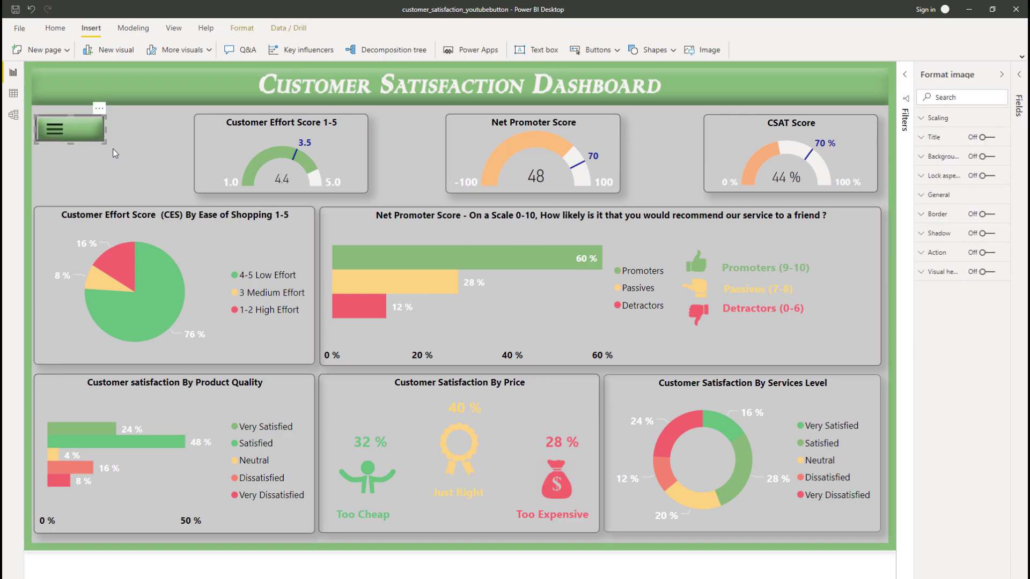
{"action": "left_click", "coordinate": [118, 160]}
{"action": "left_click", "coordinate": [98, 143]}
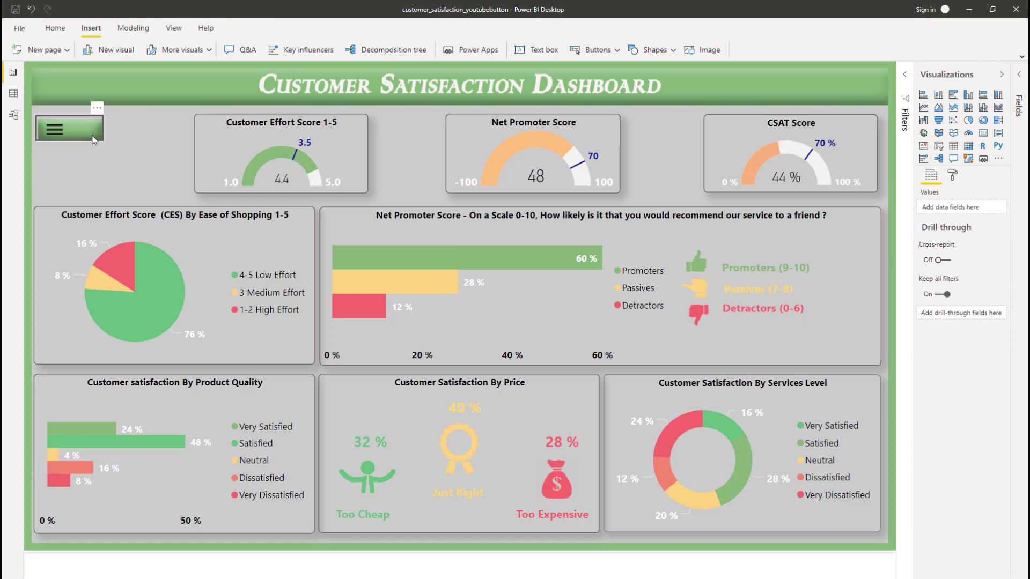
{"action": "left_click", "coordinate": [133, 160]}
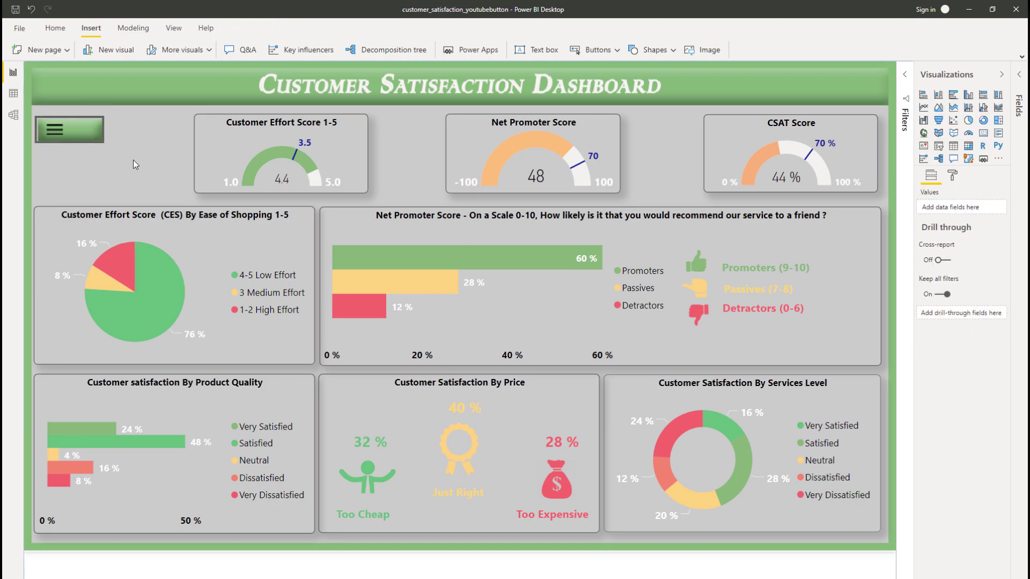
{"action": "left_click", "coordinate": [110, 148]}
{"action": "key", "text": "Tab"}
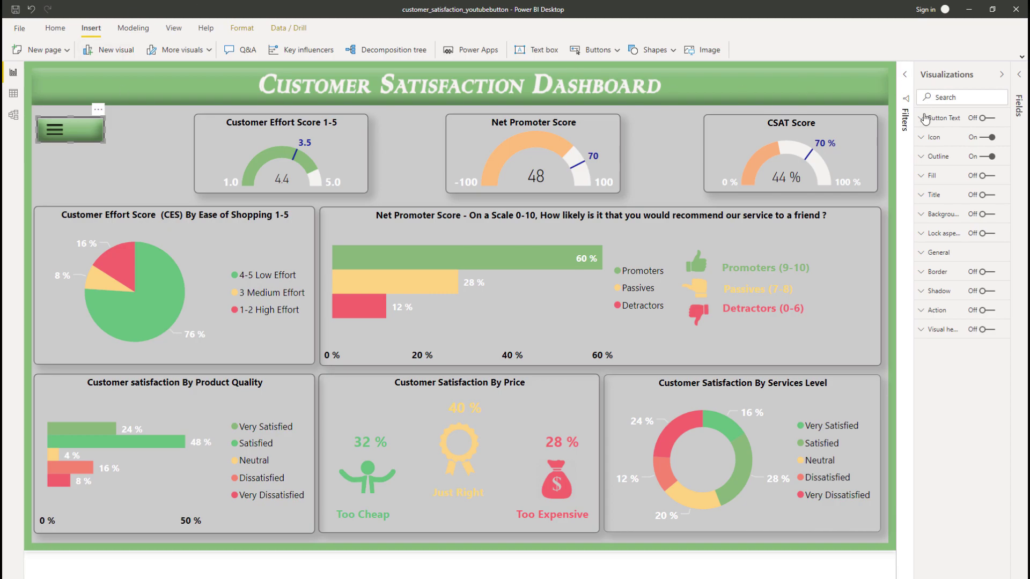
Step: Set the blank button's default-state outline to the custom colour #85b178
{"action": "left_click", "coordinate": [924, 157]}
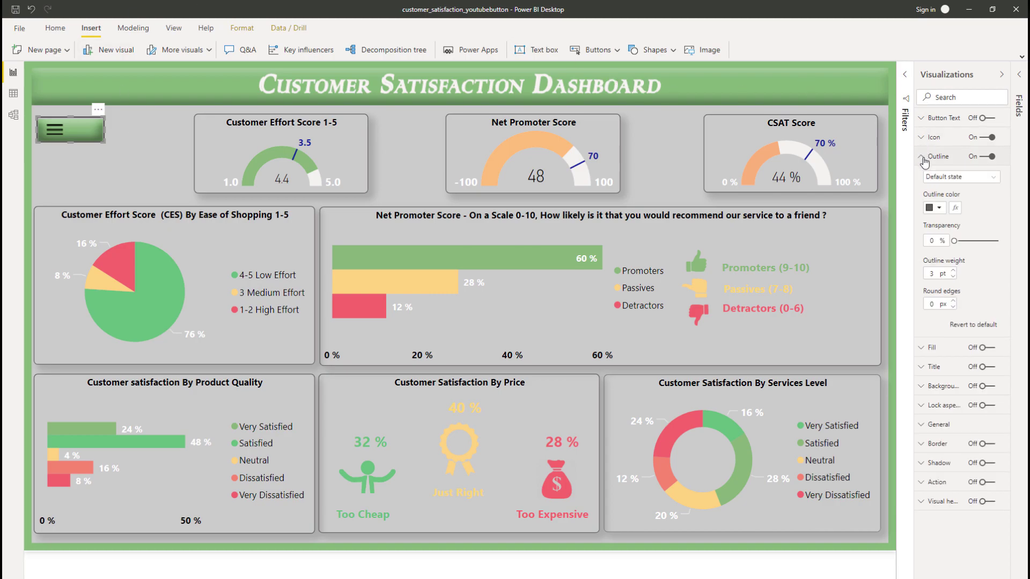
{"action": "left_click", "coordinate": [937, 208]}
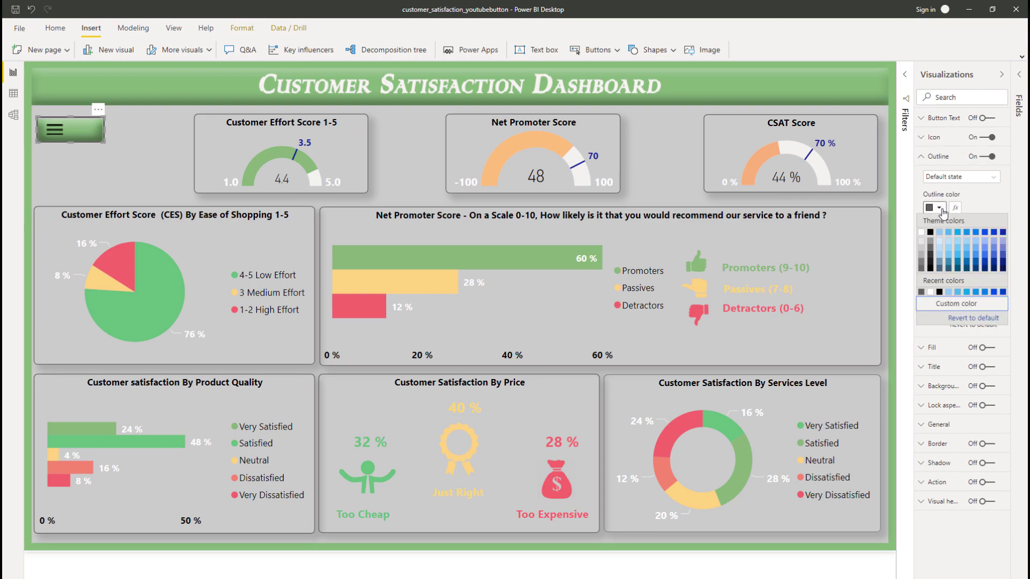
{"action": "left_click", "coordinate": [937, 308]}
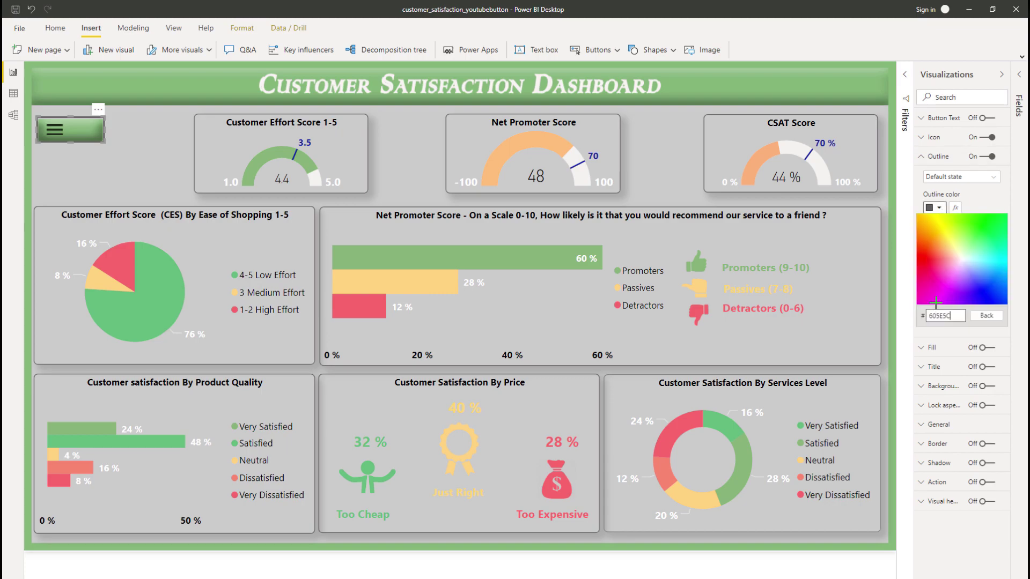
{"action": "left_click", "coordinate": [947, 316]}
{"action": "key", "text": "BackSpace"}
{"action": "key", "text": "BackSpace"}
{"action": "key", "text": "BackSpace"}
{"action": "key", "text": "BackSpace"}
{"action": "key", "text": "BackSpace"}
{"action": "key", "text": "BackSpace"}
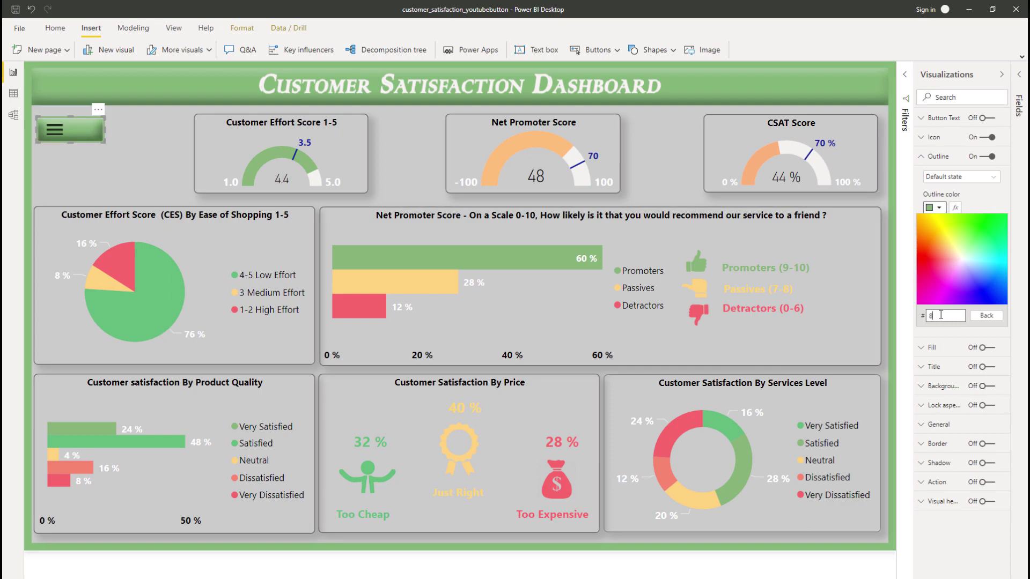
{"action": "type", "text": "85b178"}
{"action": "key", "text": "Return"}
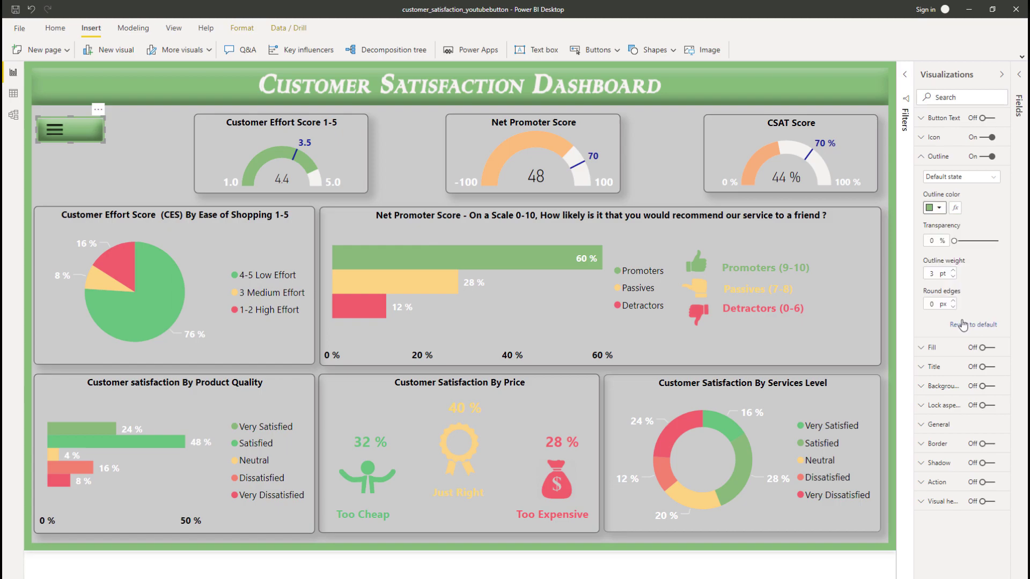
Step: Turn on the blank button's text and set its on-hover text to "Menu"
{"action": "left_click", "coordinate": [114, 171]}
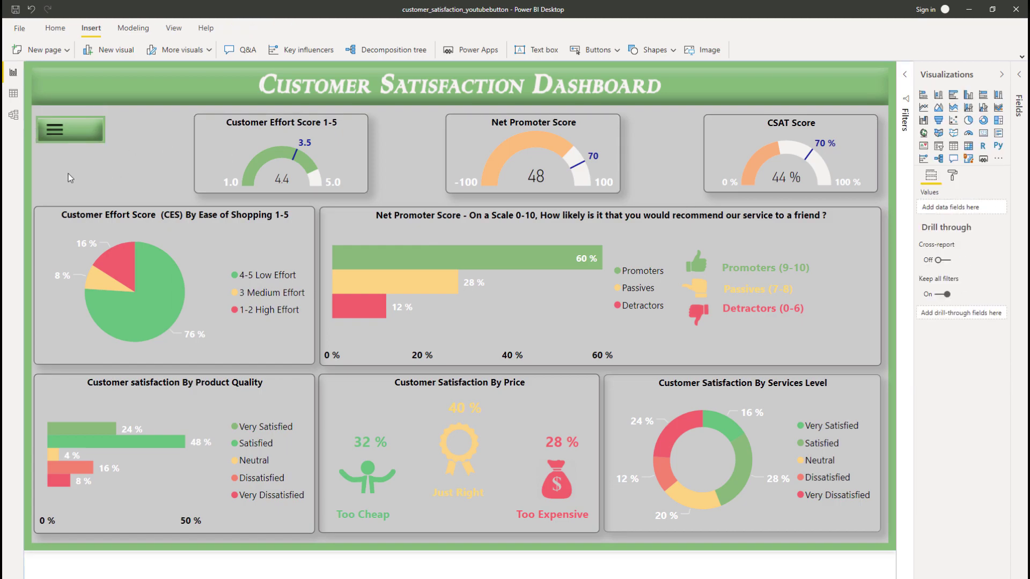
{"action": "left_click", "coordinate": [99, 139]}
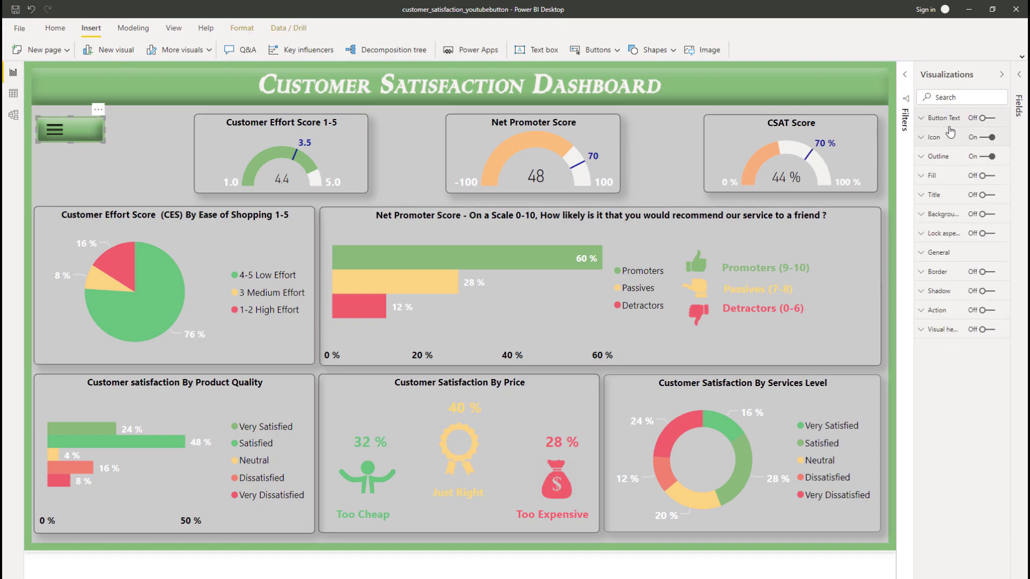
{"action": "left_click", "coordinate": [982, 119]}
{"action": "left_click", "coordinate": [930, 122]}
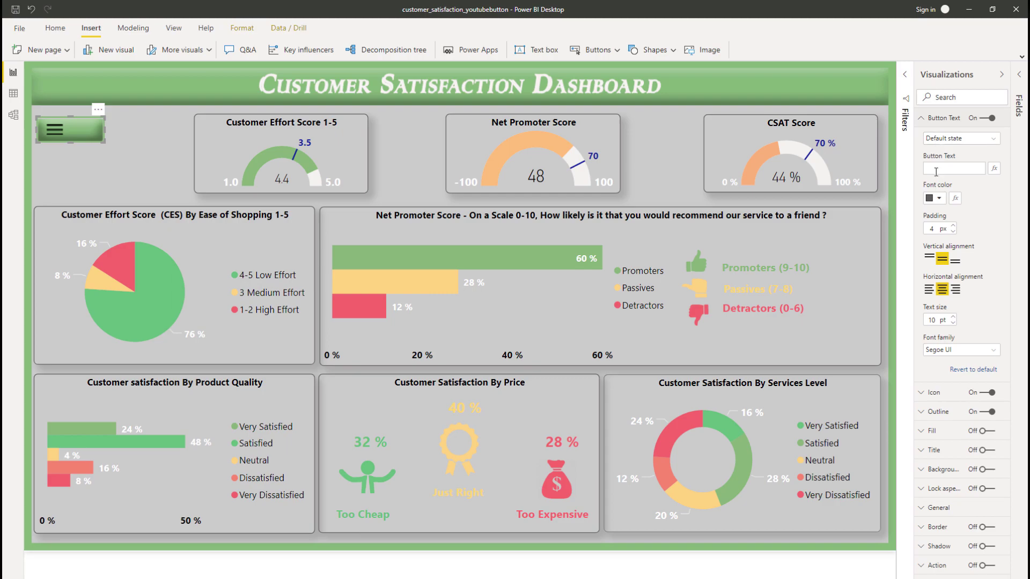
{"action": "left_click", "coordinate": [961, 141]}
{"action": "left_click", "coordinate": [955, 166]}
{"action": "left_click", "coordinate": [949, 168]}
{"action": "key", "text": "BackSpace"}
{"action": "type", "text": "Menu"}
{"action": "key", "text": "Return"}
Step: Set the font family of the button's on-hover text to Segoe (Bold)
{"action": "left_click", "coordinate": [947, 350]}
{"action": "scroll", "coordinate": [954, 450], "scroll_direction": "down", "scroll_amount": 5}
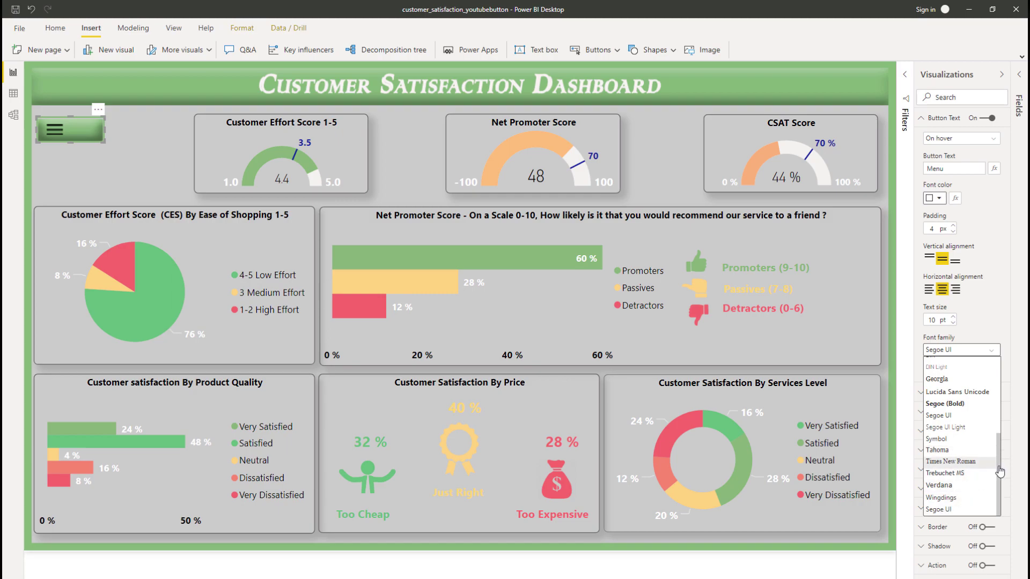
{"action": "left_click", "coordinate": [948, 408]}
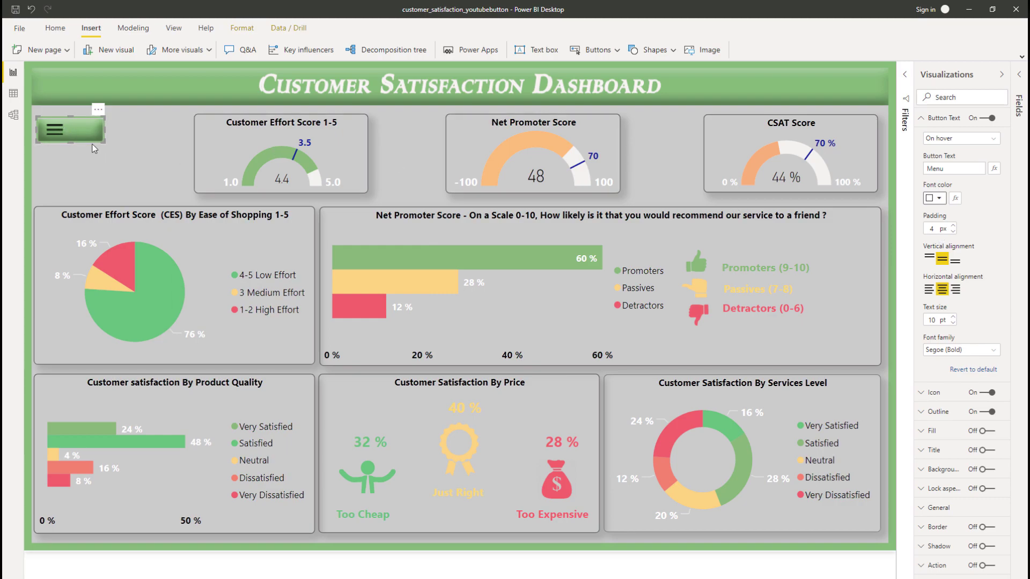
Step: Set the on-hover text's padding to 20 px and align it to the top vertically and to the right horizontally
{"action": "double_click", "coordinate": [935, 232]}
{"action": "left_click", "coordinate": [929, 258]}
{"action": "left_click", "coordinate": [955, 289]}
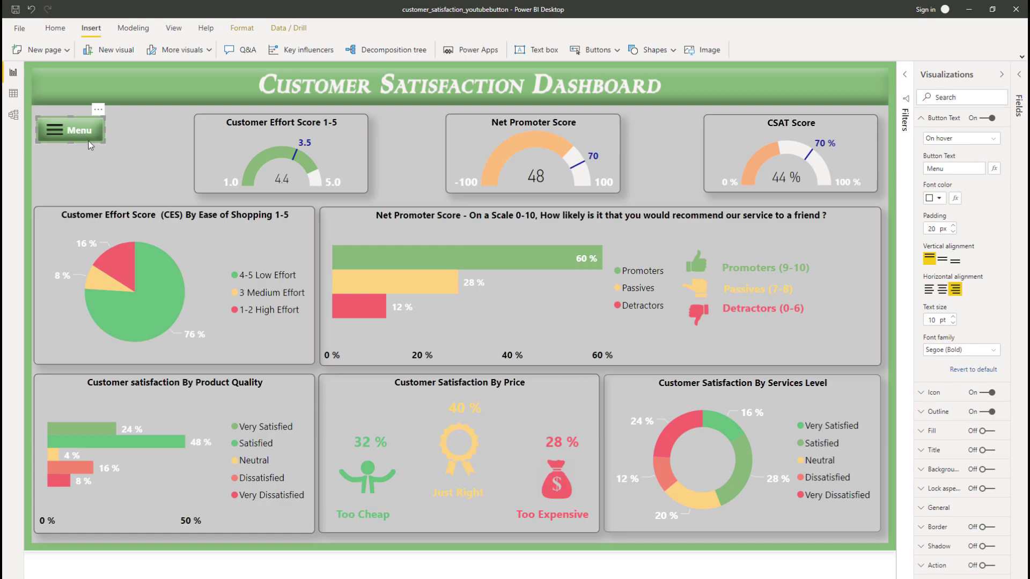
{"action": "left_click", "coordinate": [134, 172]}
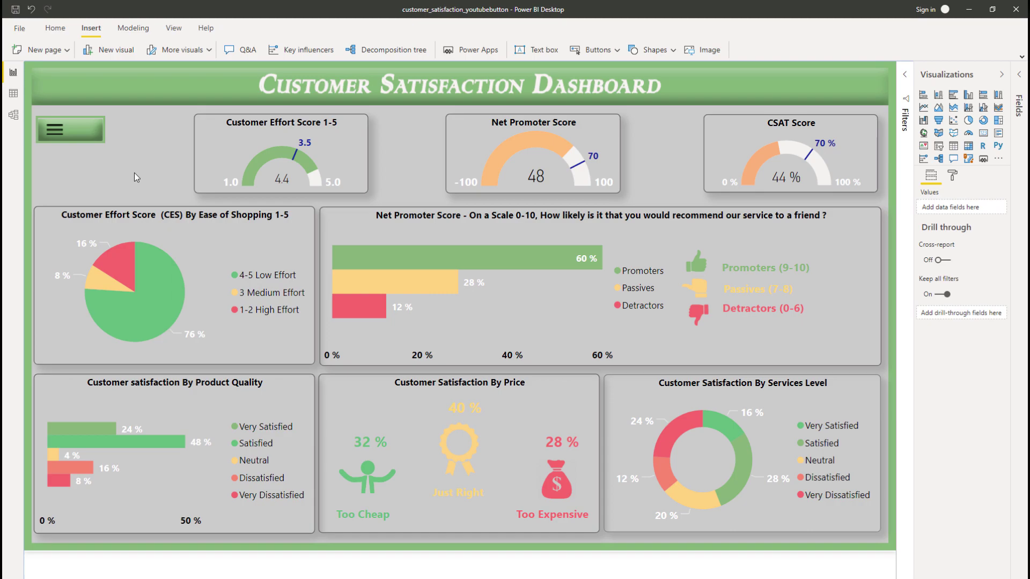
Step: Turn off the blank button's icon and enable its fill with 100 % transparency in the default state
{"action": "left_click", "coordinate": [97, 134]}
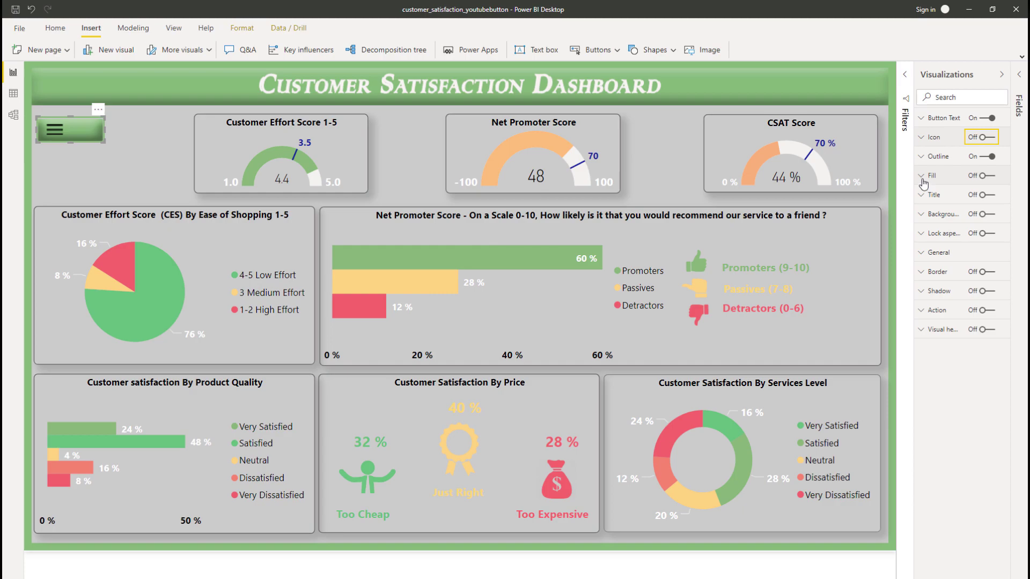
{"action": "left_click", "coordinate": [968, 180]}
{"action": "left_click", "coordinate": [983, 181]}
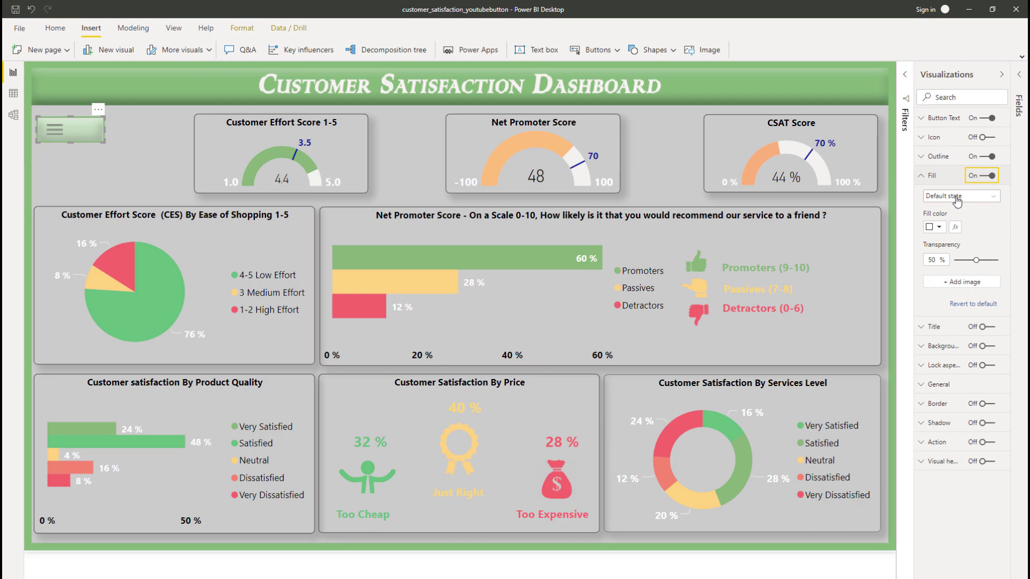
{"action": "left_click_drag", "start_coordinate": [977, 260], "coordinate": [999, 262]}
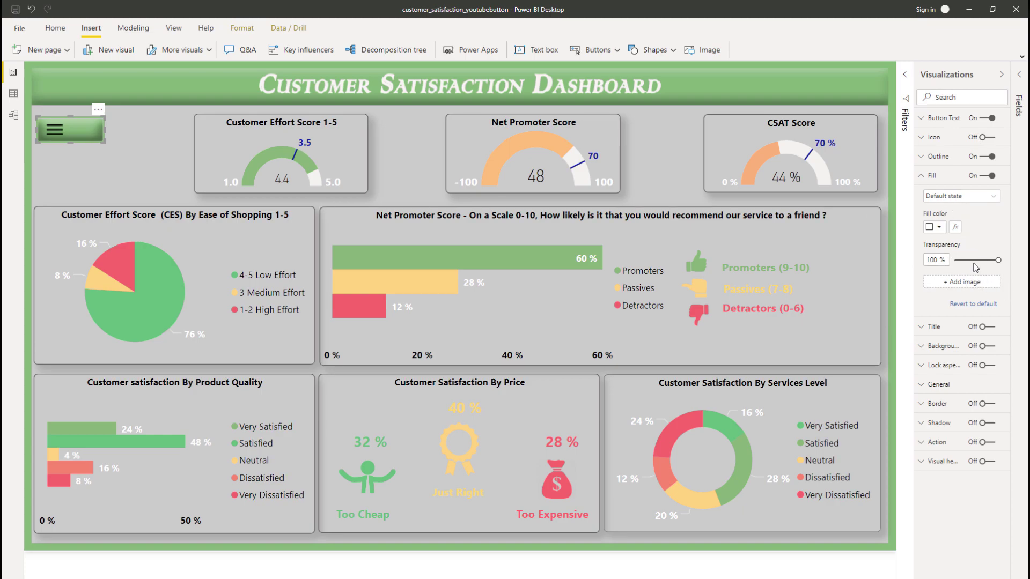
Step: Add the "menubuttonlight small" image from the youtubegrybutton folder to the button's on-hover fill
{"action": "left_click", "coordinate": [944, 199]}
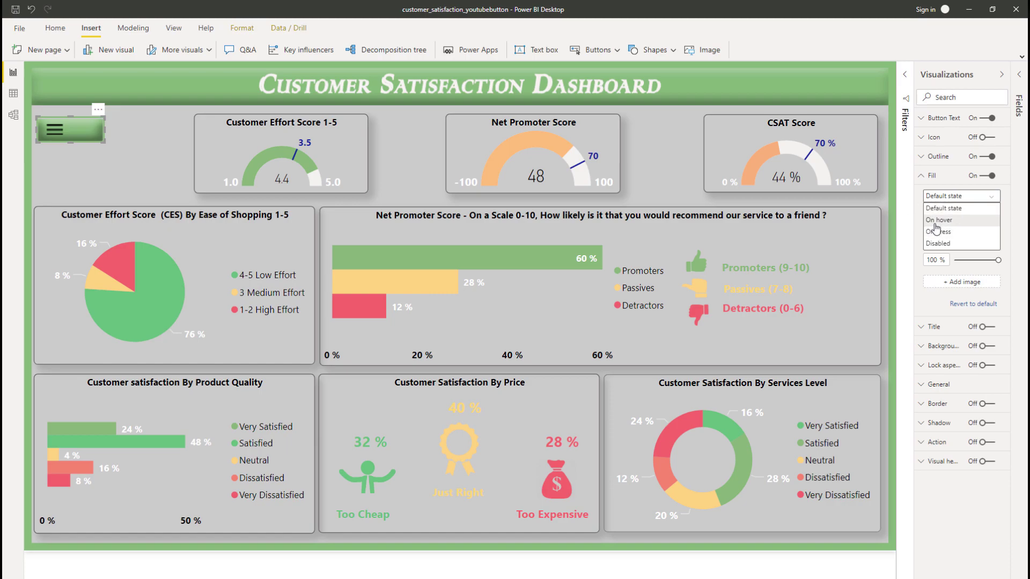
{"action": "left_click", "coordinate": [938, 220]}
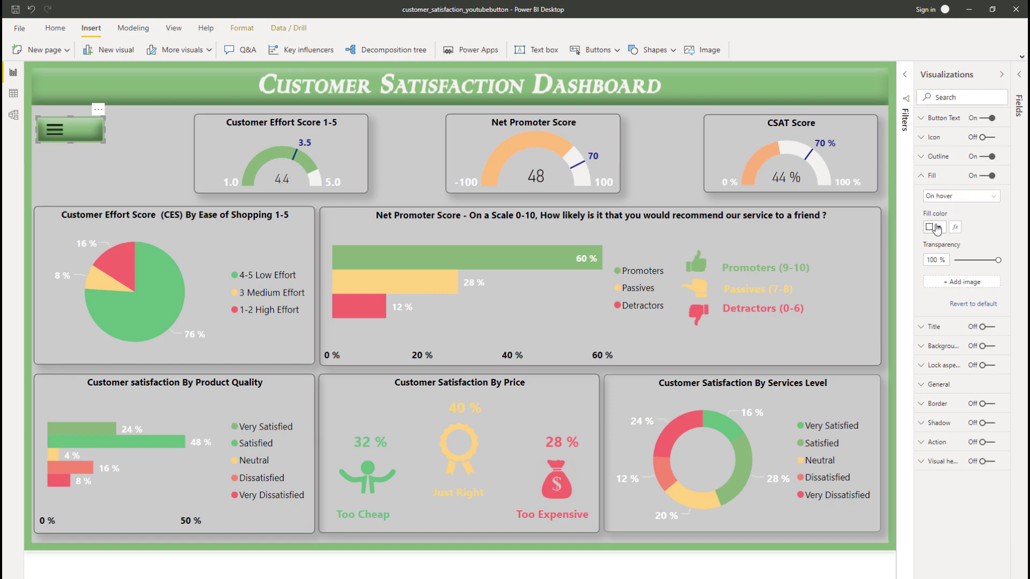
{"action": "left_click", "coordinate": [966, 282]}
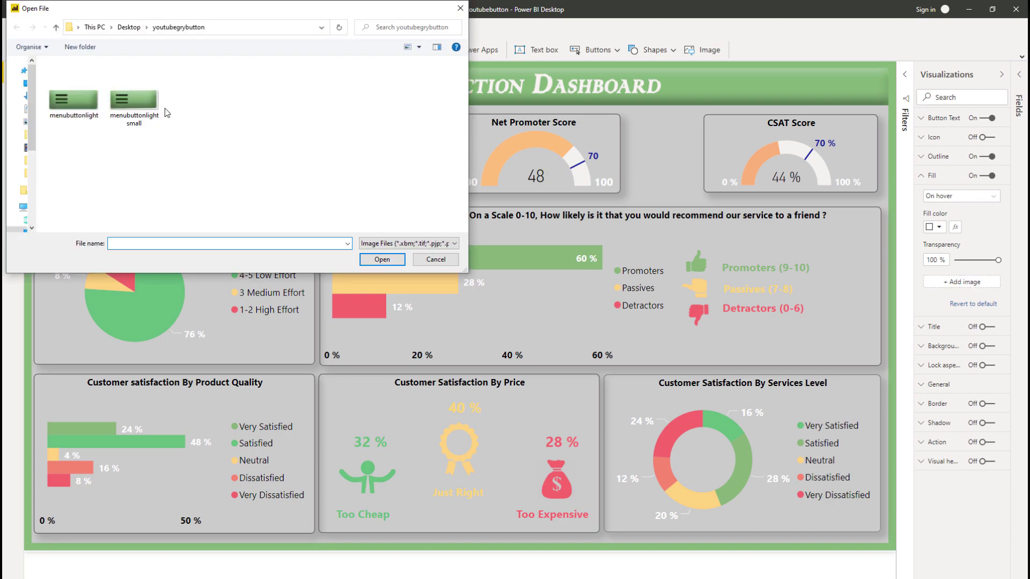
{"action": "left_click", "coordinate": [150, 106]}
{"action": "double_click", "coordinate": [150, 104]}
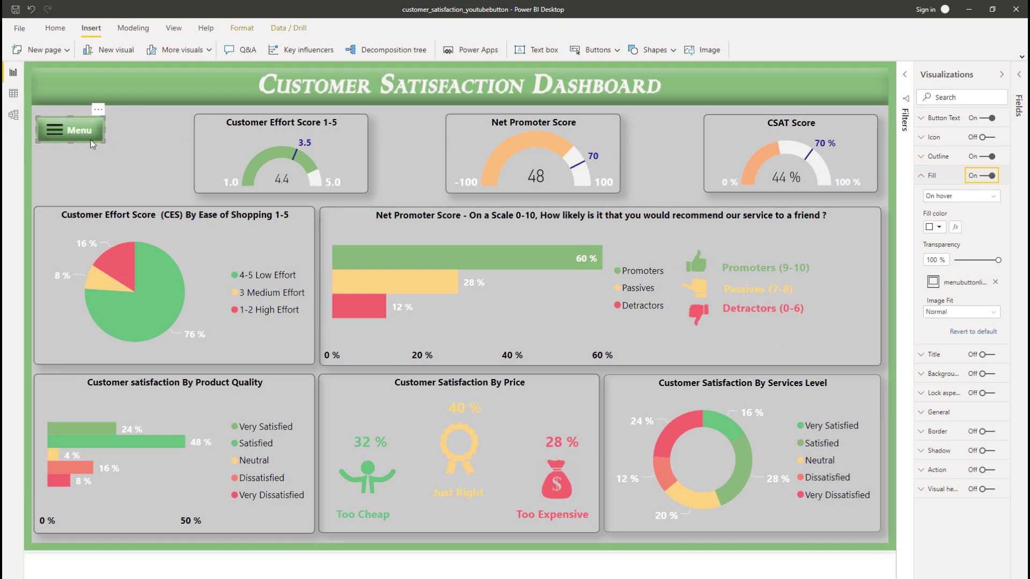
Step: Set the on-hover fill's image fit to Fill and its transparency to 0 %, finishing the button's formatting
{"action": "left_click", "coordinate": [963, 315]}
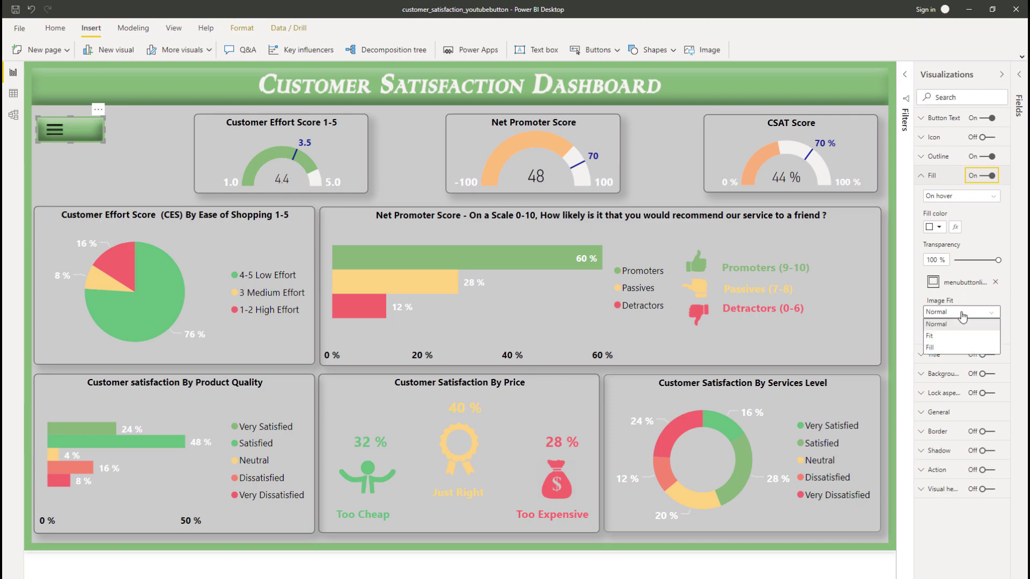
{"action": "left_click", "coordinate": [943, 349]}
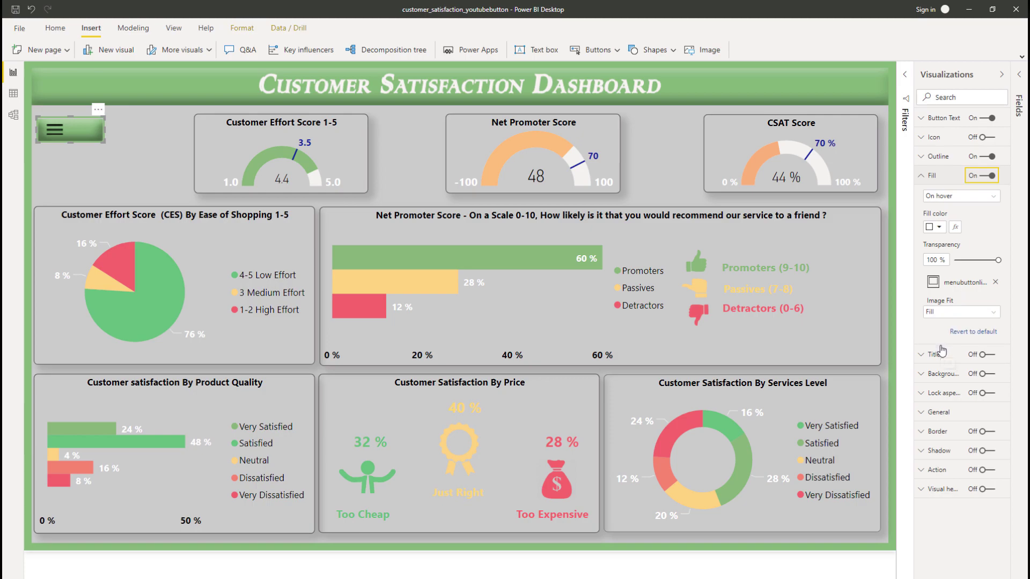
{"action": "left_click_drag", "start_coordinate": [998, 259], "coordinate": [954, 260]}
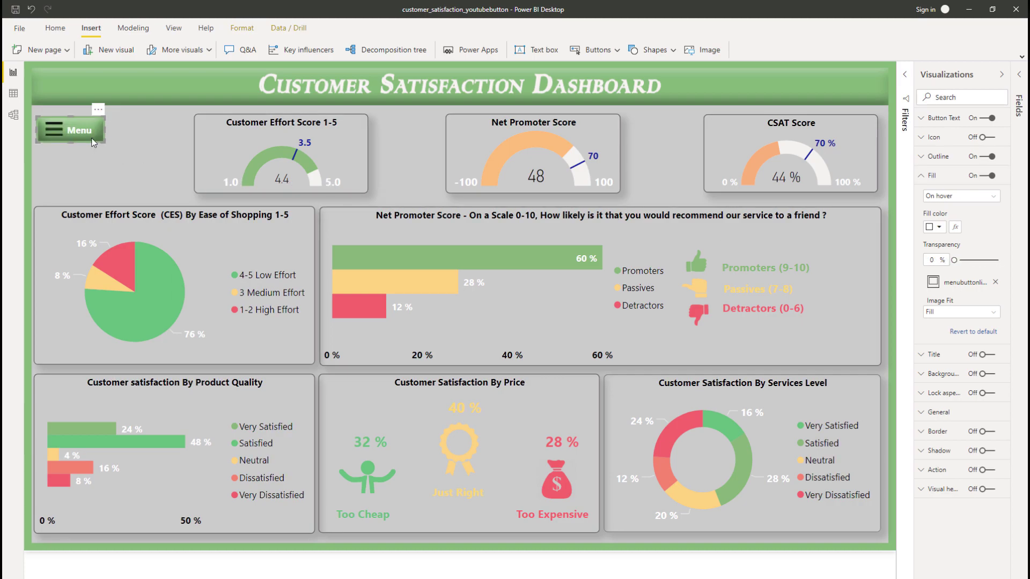
{"action": "left_click", "coordinate": [121, 153]}
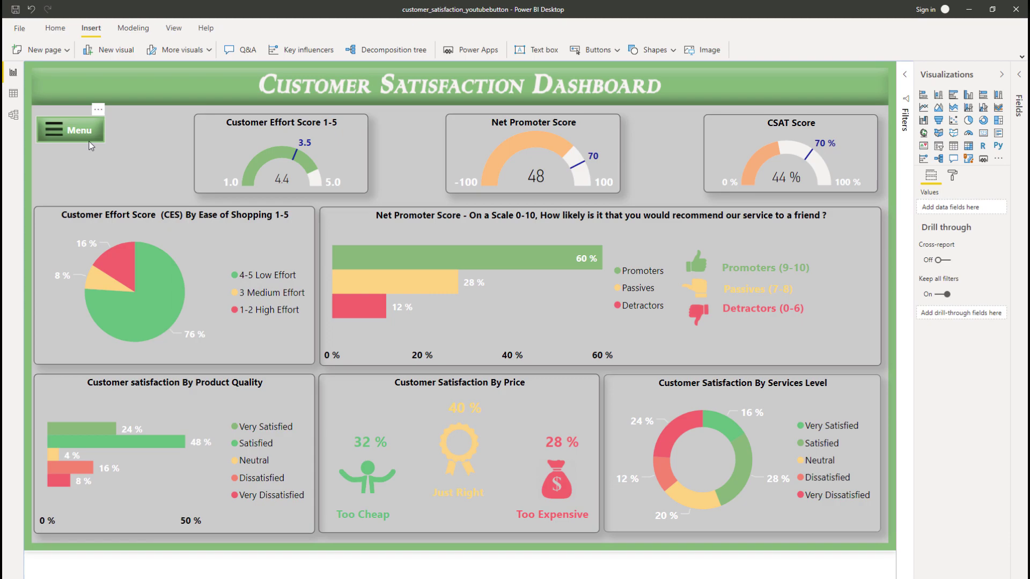